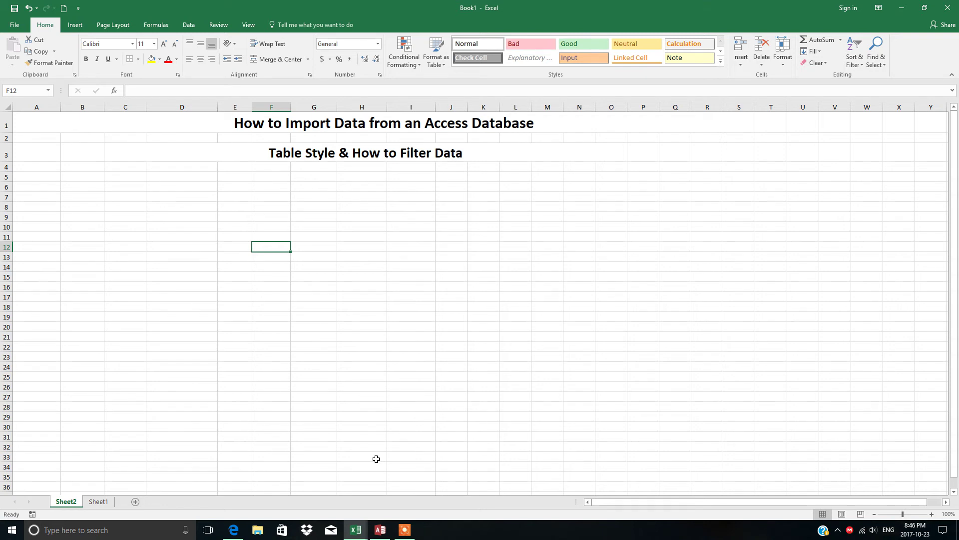
- Switch to Access to review the records in the Clients table, and close Access to return to Excel
{"action": "left_click", "coordinate": [380, 530]}
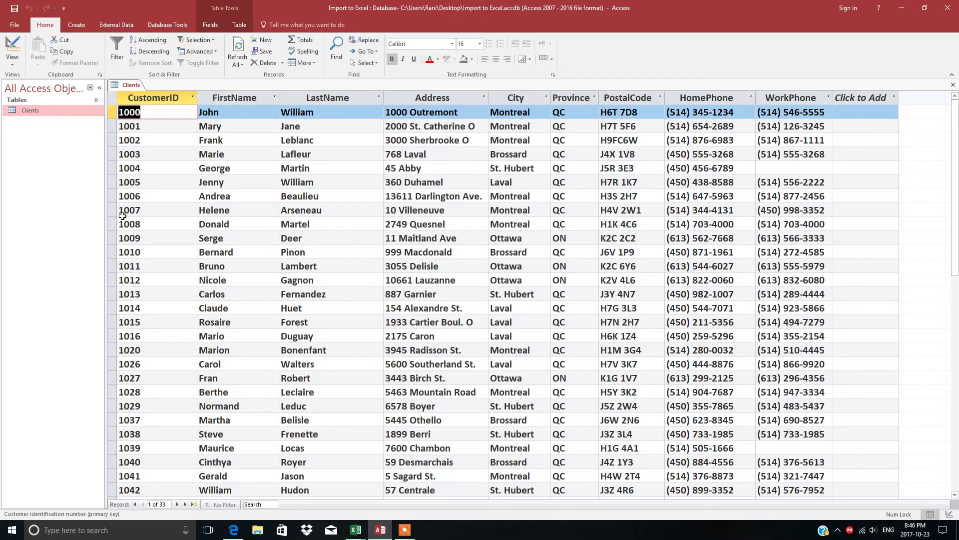
{"action": "left_click", "coordinate": [948, 12]}
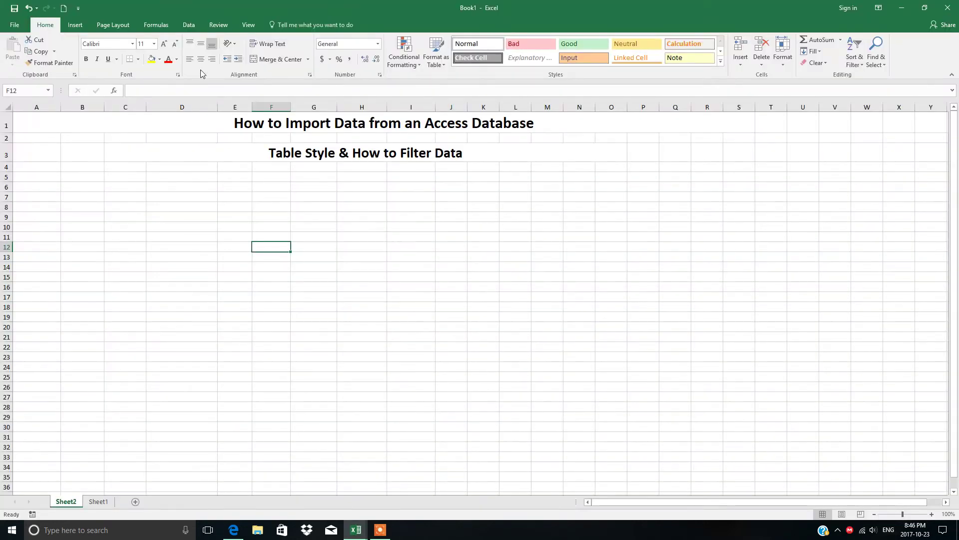
- Start a data import from a Microsoft Access database, using the Import to Excel file on the Desktop as the source
{"action": "left_click", "coordinate": [189, 25]}
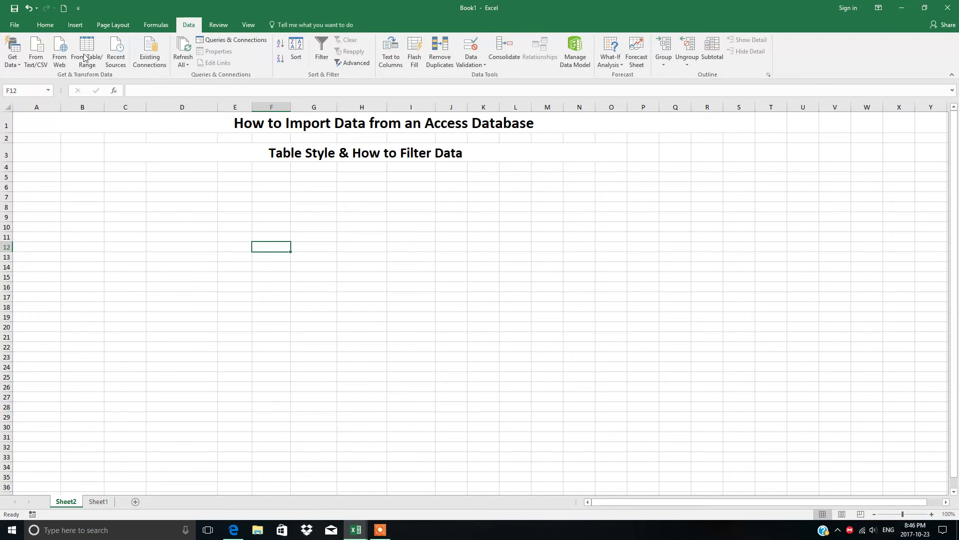
{"action": "left_click", "coordinate": [15, 63]}
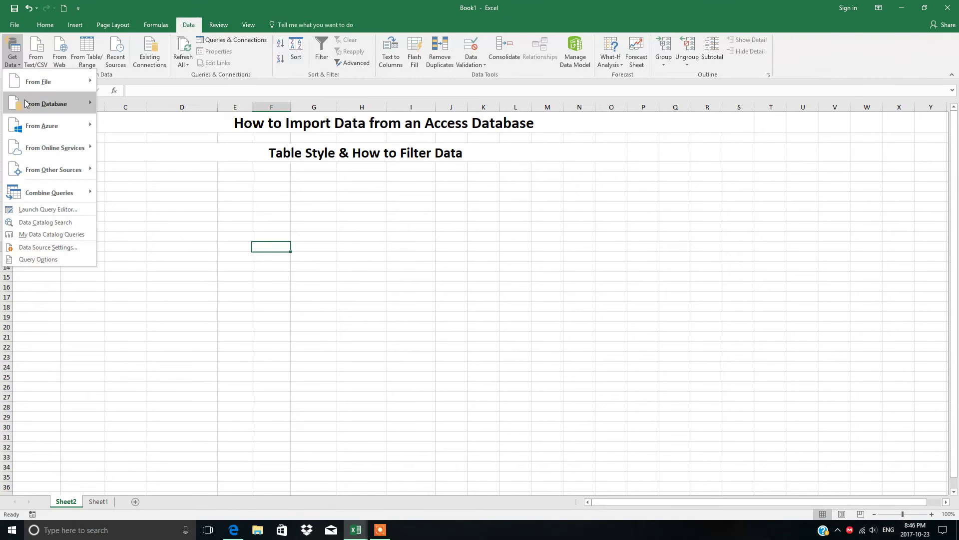
{"action": "mouse_move", "coordinate": [28, 105]}
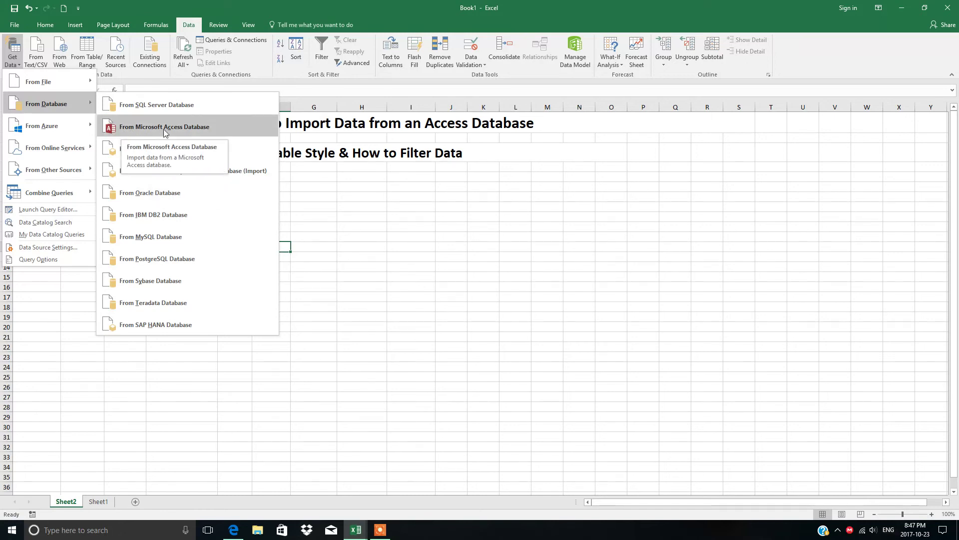
{"action": "left_click", "coordinate": [148, 128]}
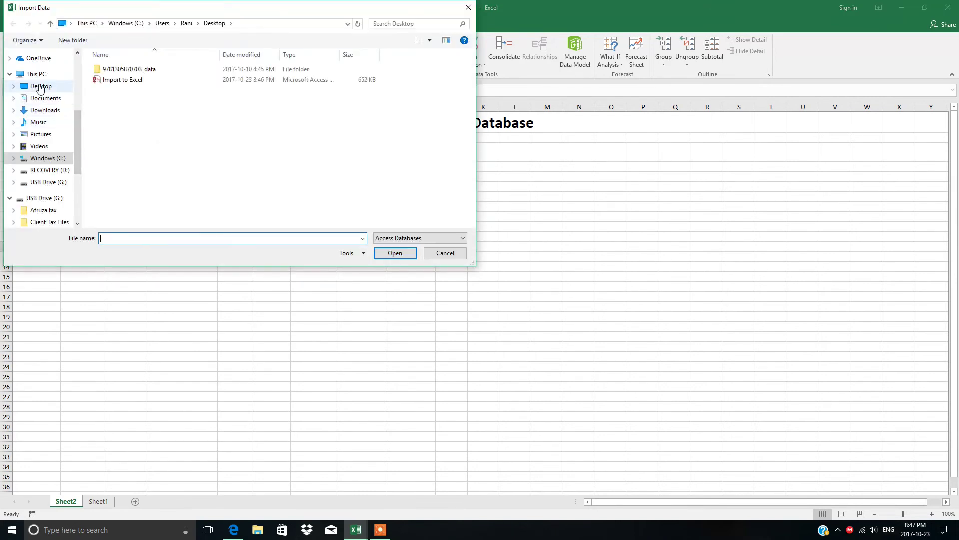
{"action": "left_click", "coordinate": [41, 88]}
{"action": "left_click", "coordinate": [117, 83]}
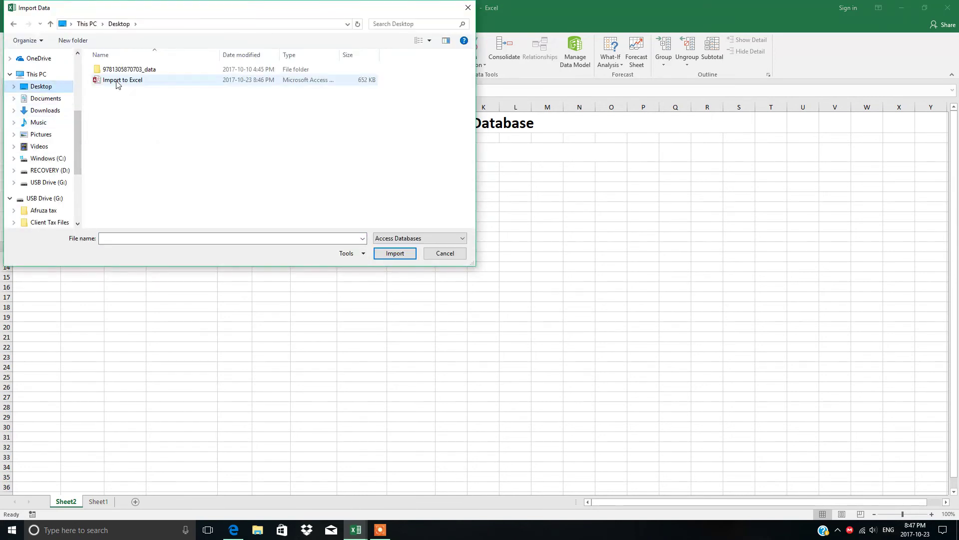
{"action": "double_click", "coordinate": [117, 81]}
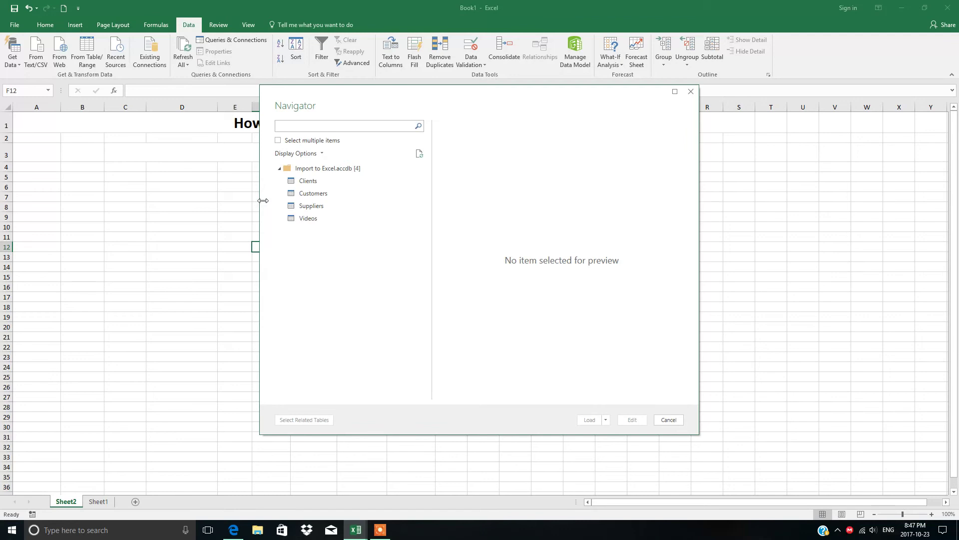
- Load the Clients table through the Query Editor into a new worksheet and dismiss the list of queries and connections
{"action": "left_click", "coordinate": [307, 182]}
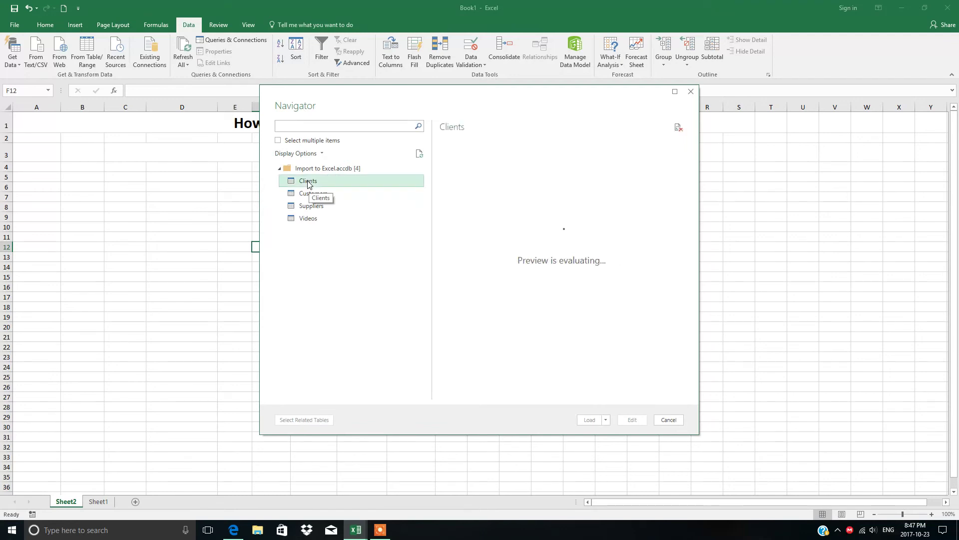
{"action": "key", "text": "Escape"}
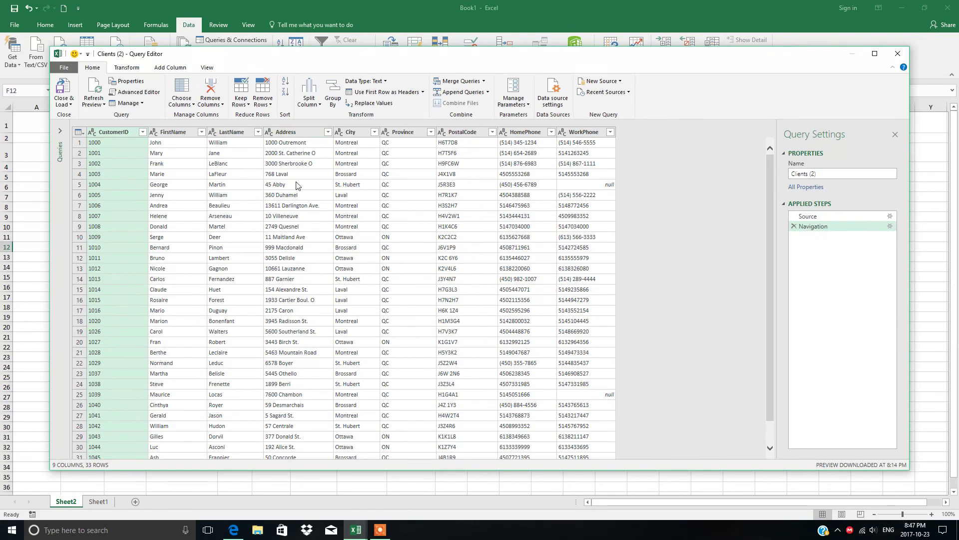
{"action": "left_click", "coordinate": [60, 86]}
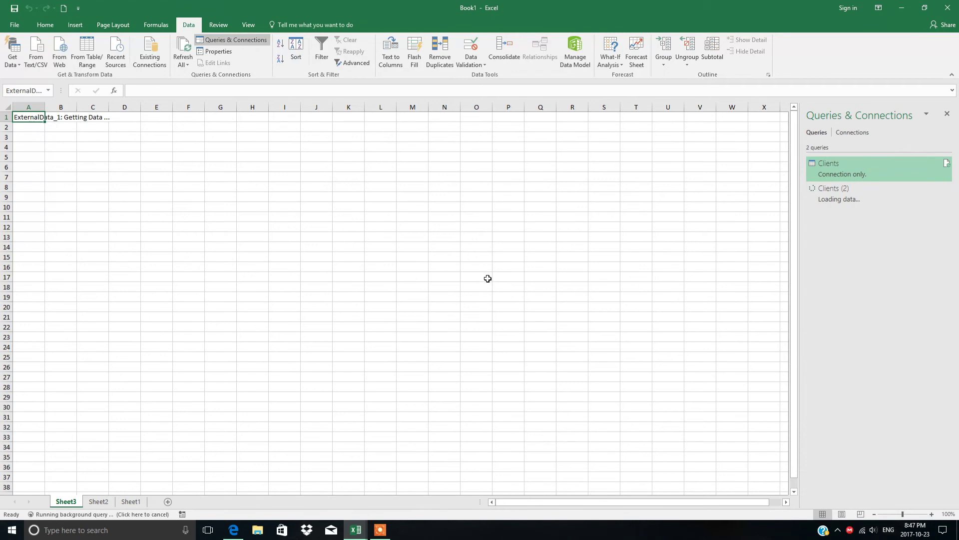
{"action": "left_click", "coordinate": [947, 116]}
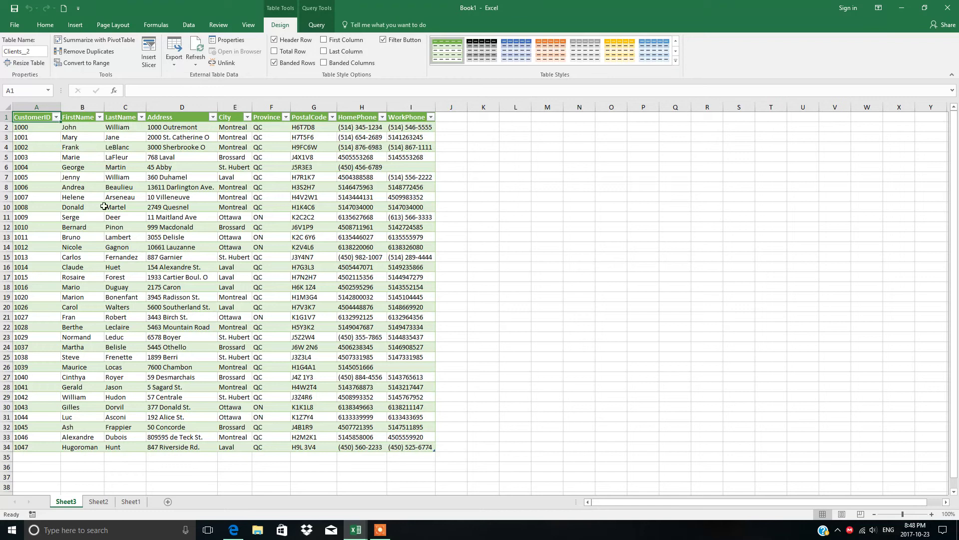
- Select the whole imported Clients table and apply the light blue Table Style Medium 6
{"action": "left_click_drag", "start_coordinate": [23, 118], "coordinate": [428, 448]}
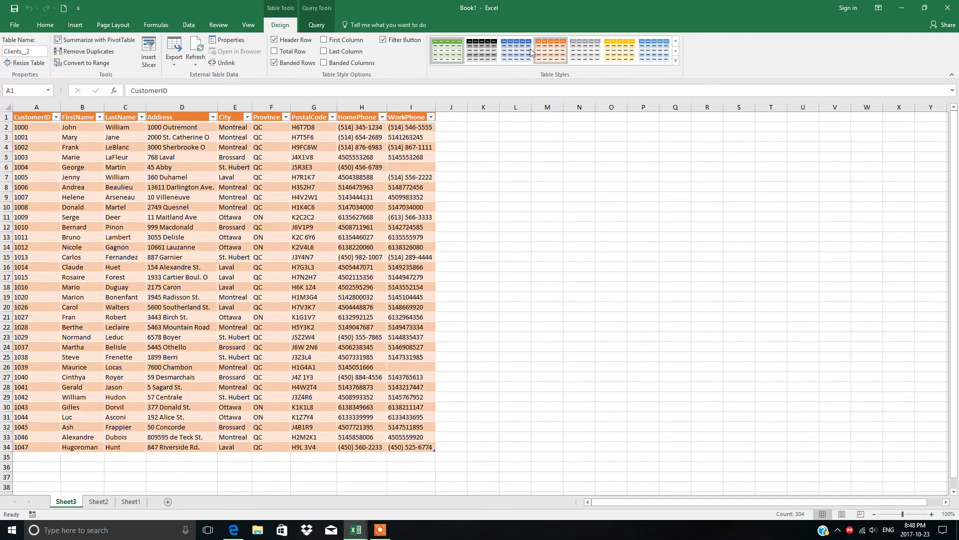
{"action": "left_click", "coordinate": [676, 60]}
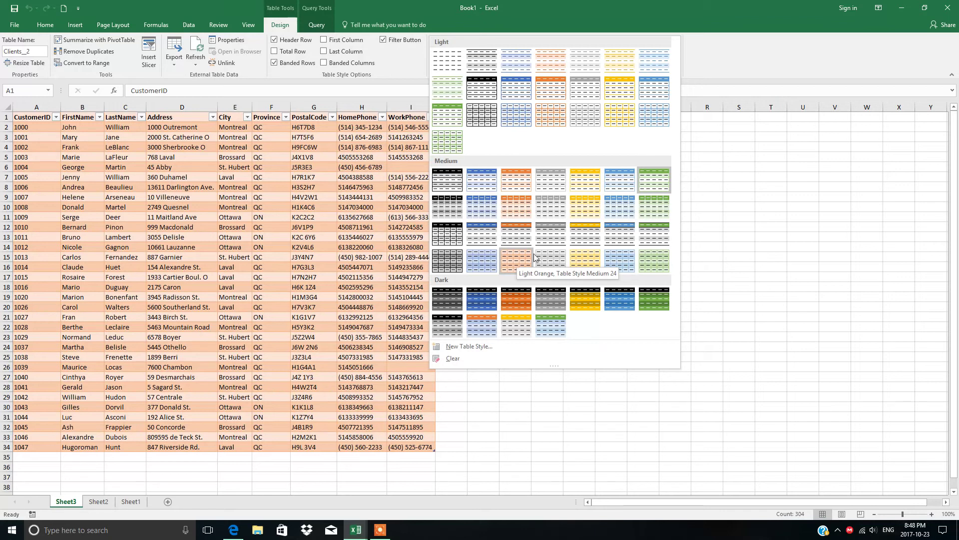
{"action": "left_click", "coordinate": [619, 181]}
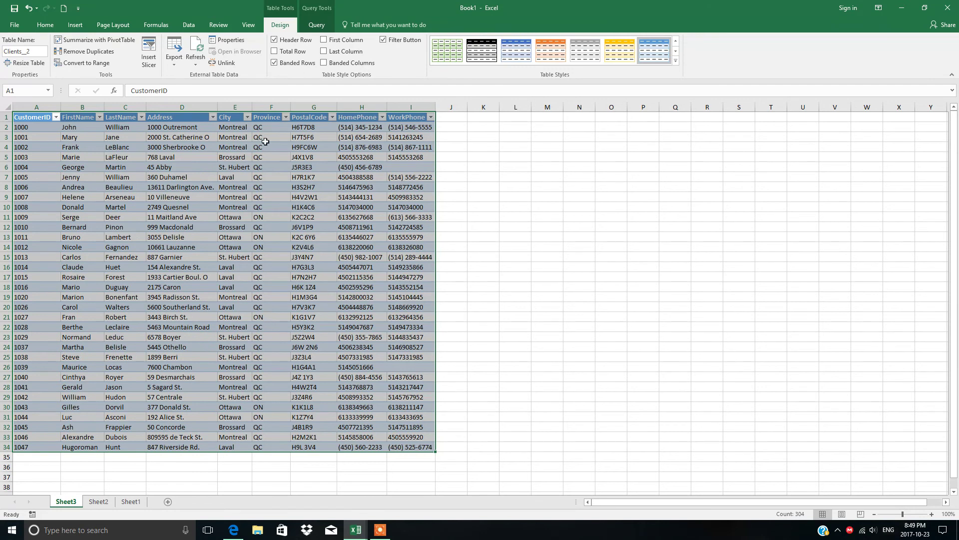
- Filter the Province column to show only ON, and clear that filter again
{"action": "left_click", "coordinate": [286, 117]}
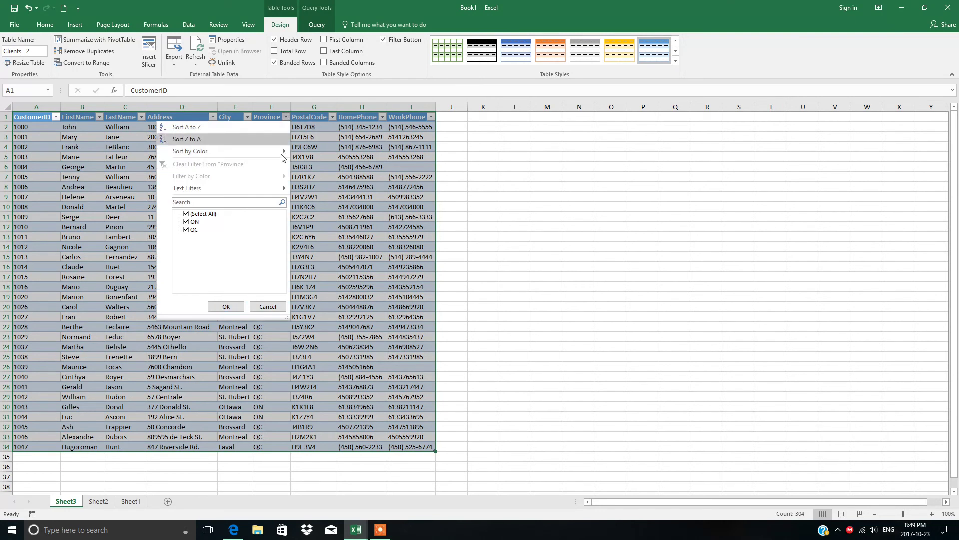
{"action": "left_click", "coordinate": [186, 214]}
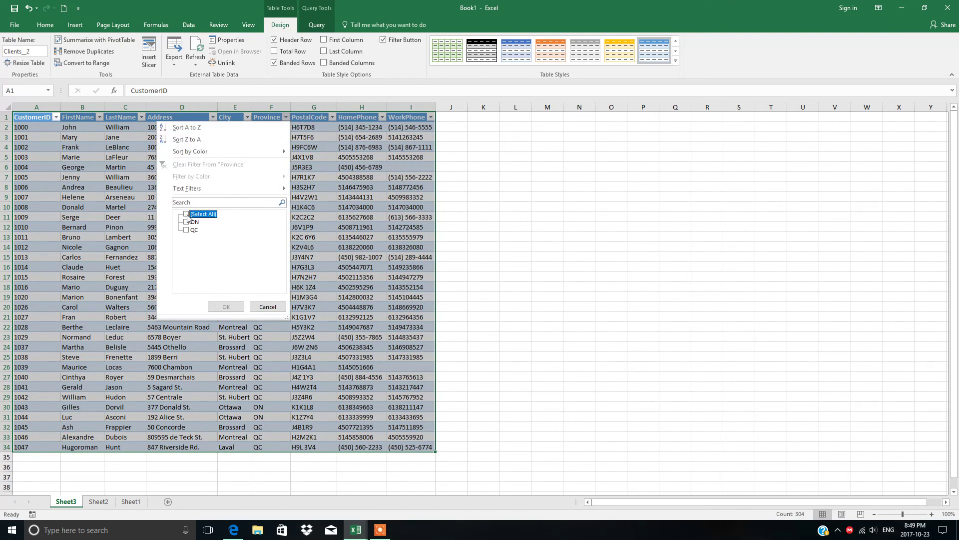
{"action": "left_click", "coordinate": [187, 223]}
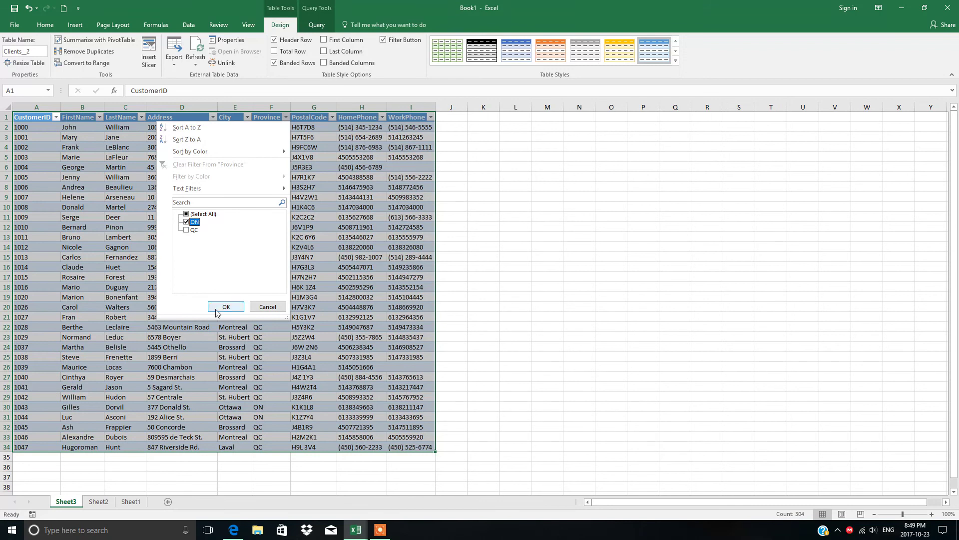
{"action": "left_click", "coordinate": [226, 307]}
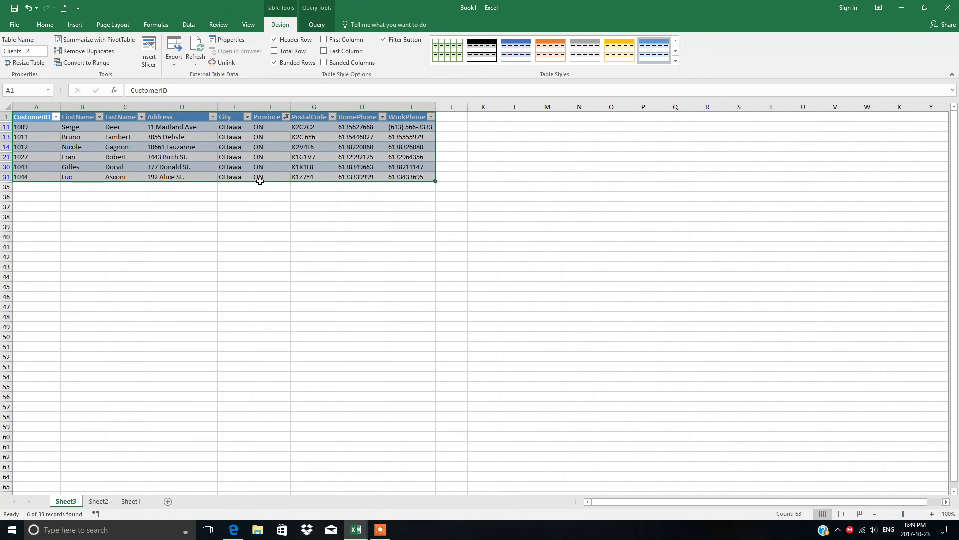
{"action": "left_click", "coordinate": [286, 117]}
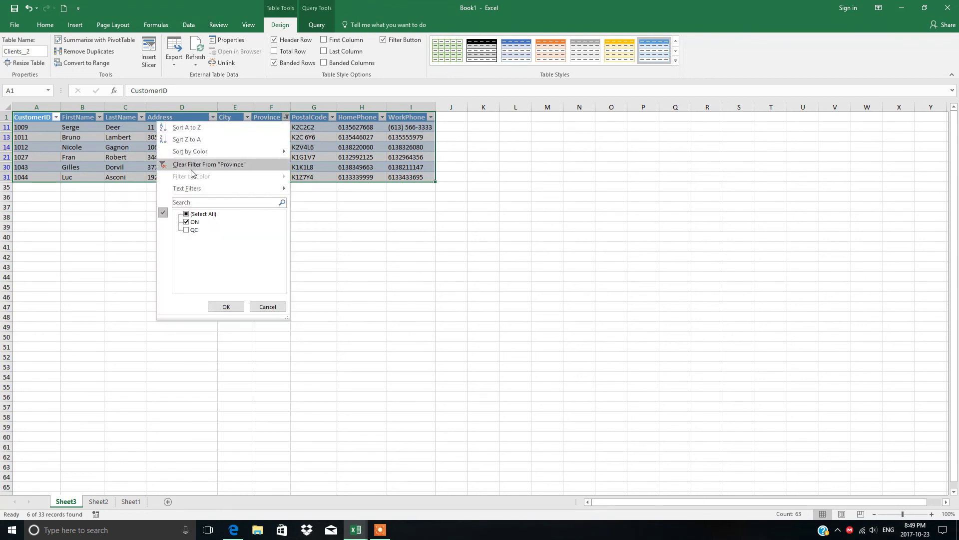
{"action": "left_click", "coordinate": [229, 166]}
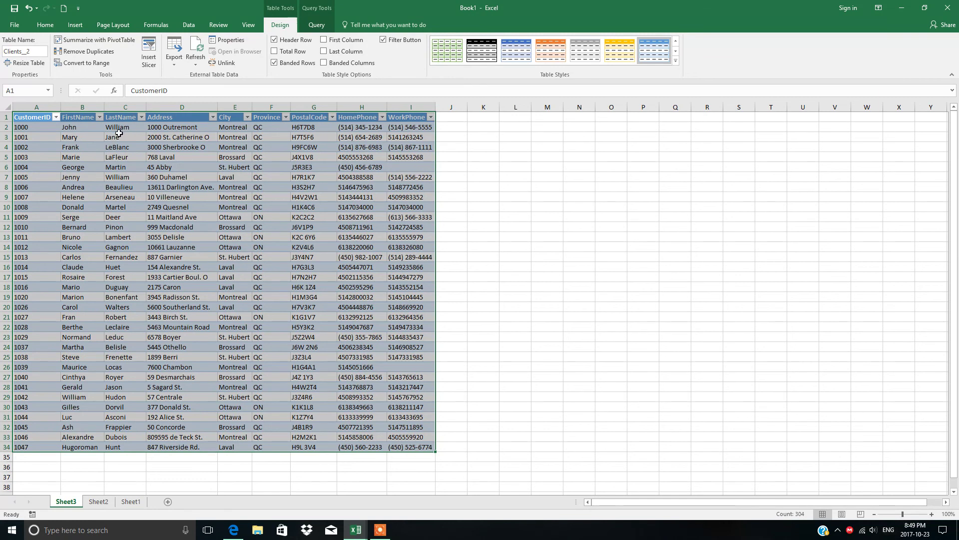
- Filter the LastName column to only the last surname in its value list, and clear that filter again
{"action": "left_click", "coordinate": [142, 117]}
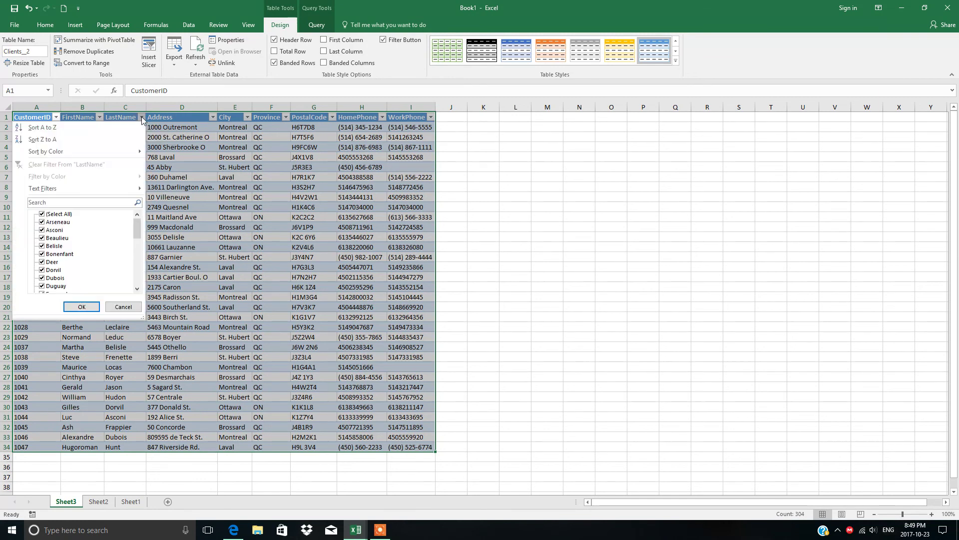
{"action": "left_click", "coordinate": [43, 215]}
{"action": "left_click_drag", "start_coordinate": [137, 232], "coordinate": [136, 285]}
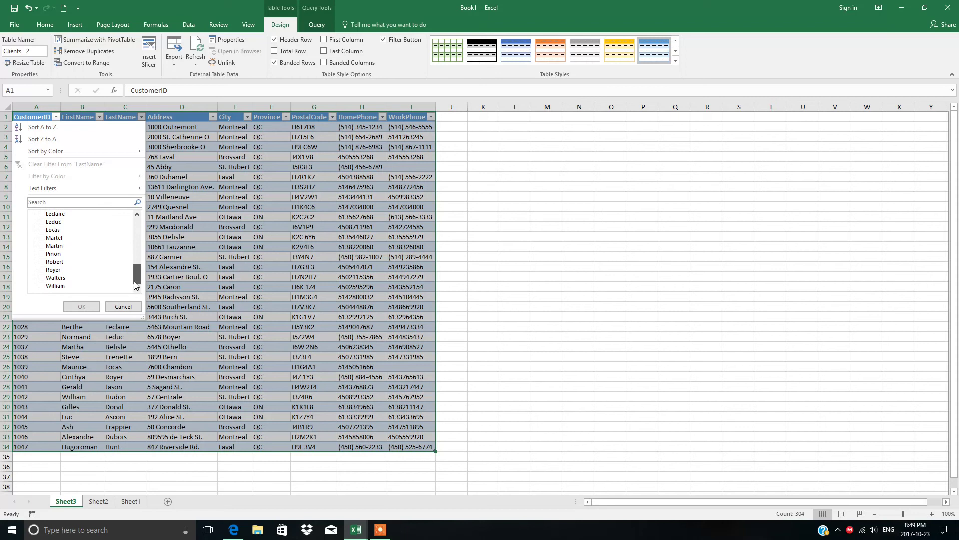
{"action": "left_click", "coordinate": [43, 288]}
{"action": "left_click", "coordinate": [79, 306]}
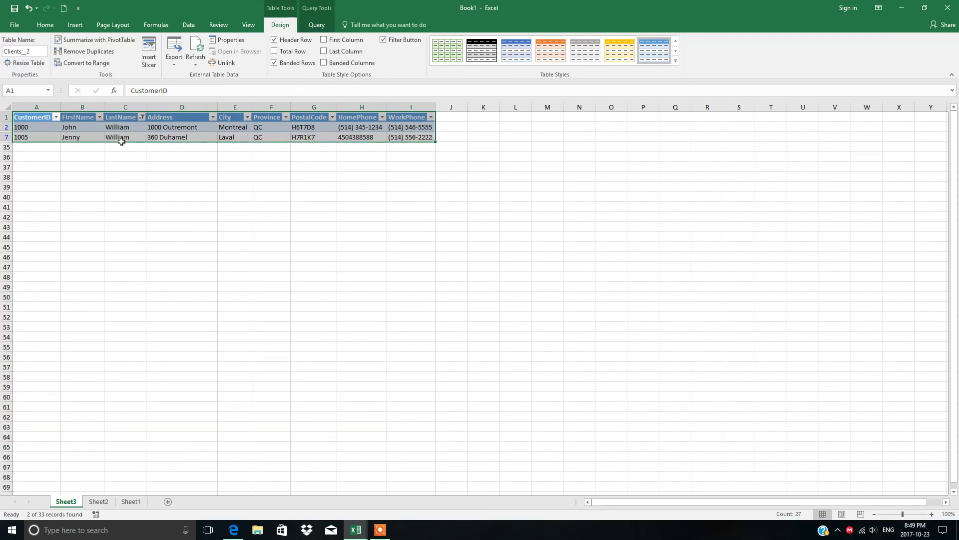
{"action": "left_click", "coordinate": [143, 116]}
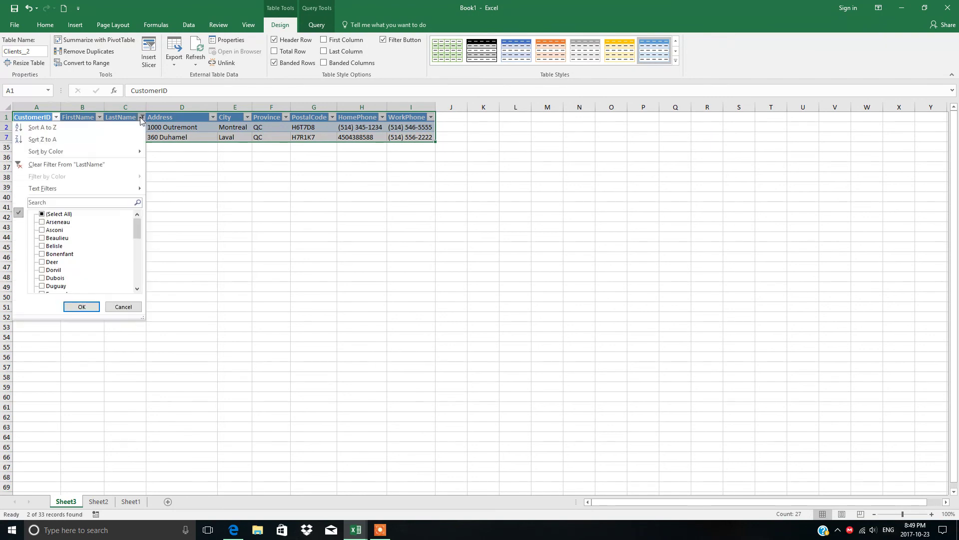
{"action": "left_click", "coordinate": [48, 165]}
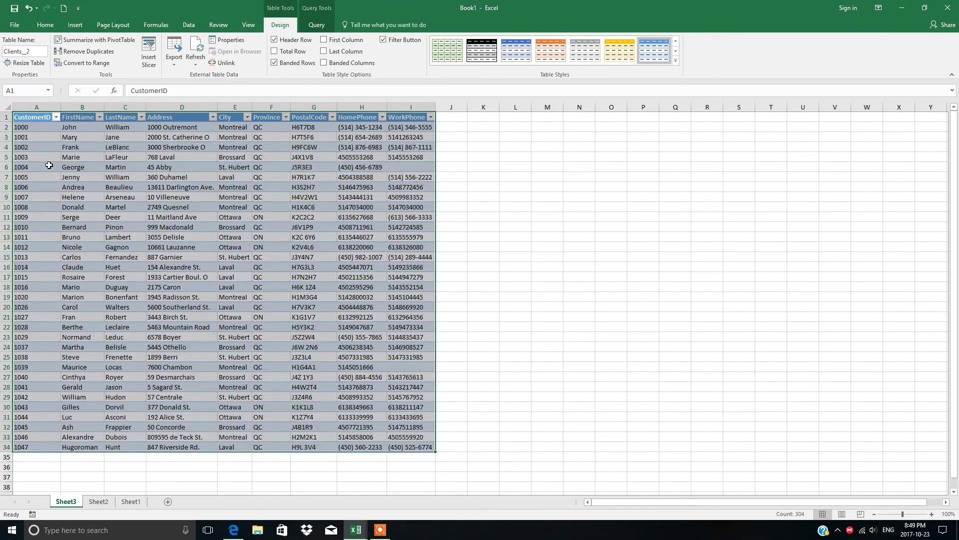
- Filter the Address column to only the fourth street address in its value list, and clear that filter again
{"action": "left_click", "coordinate": [213, 118]}
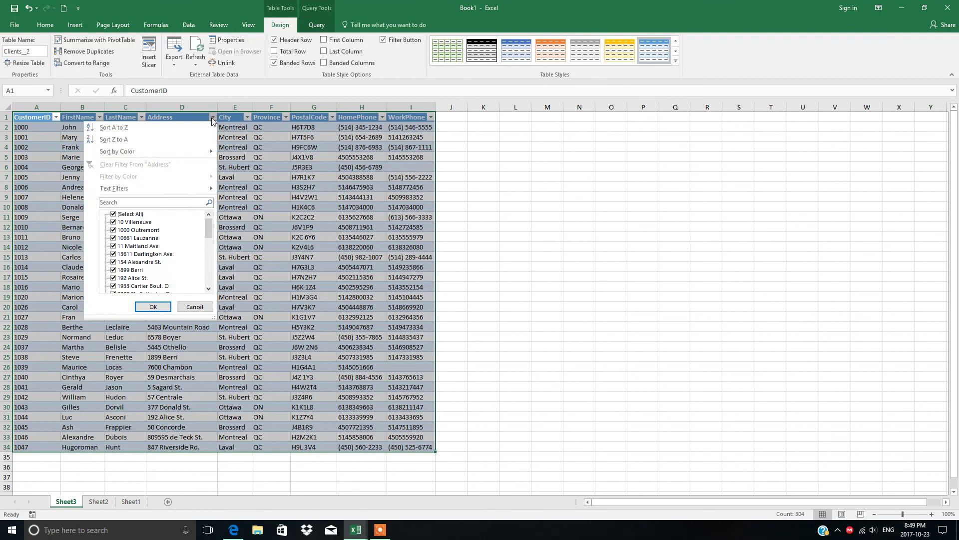
{"action": "left_click", "coordinate": [115, 215]}
{"action": "left_click", "coordinate": [114, 246]}
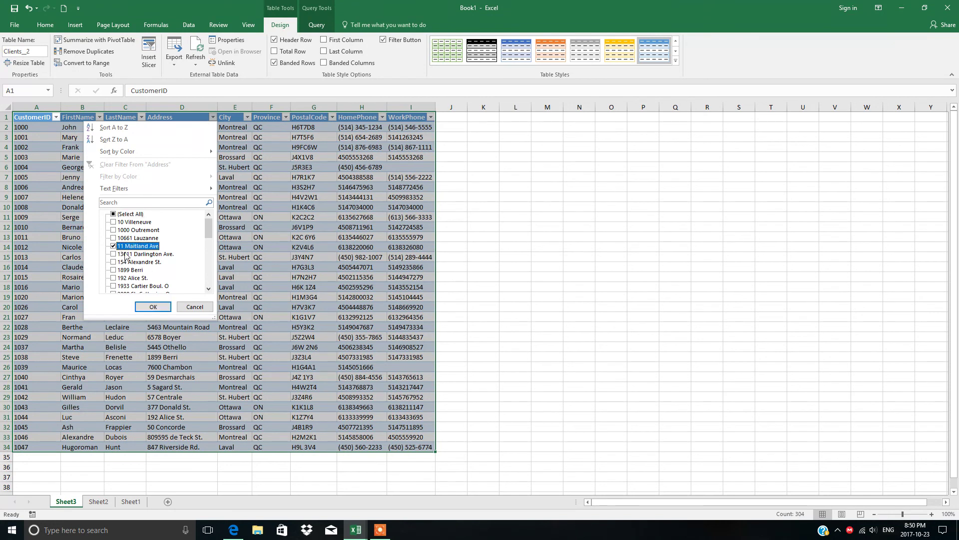
{"action": "left_click", "coordinate": [144, 307]}
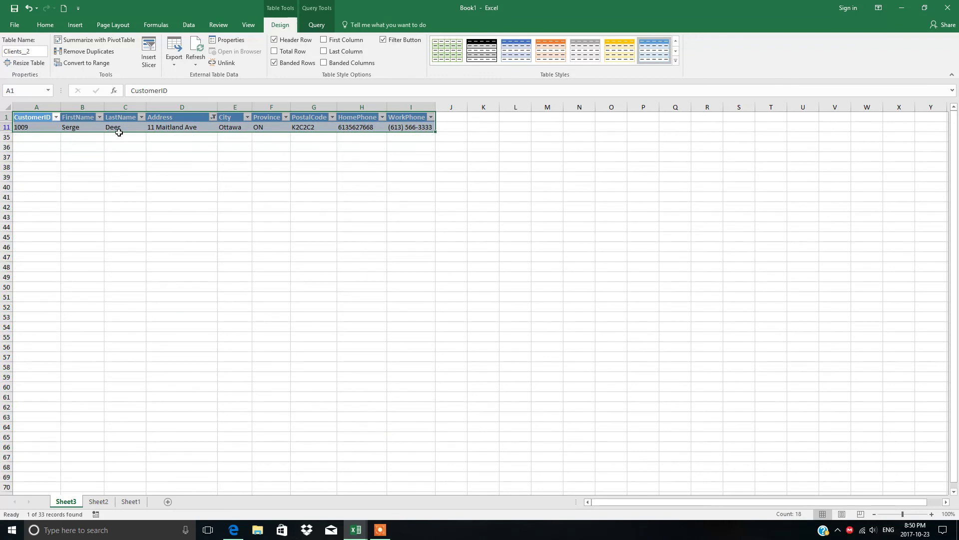
{"action": "left_click", "coordinate": [214, 117]}
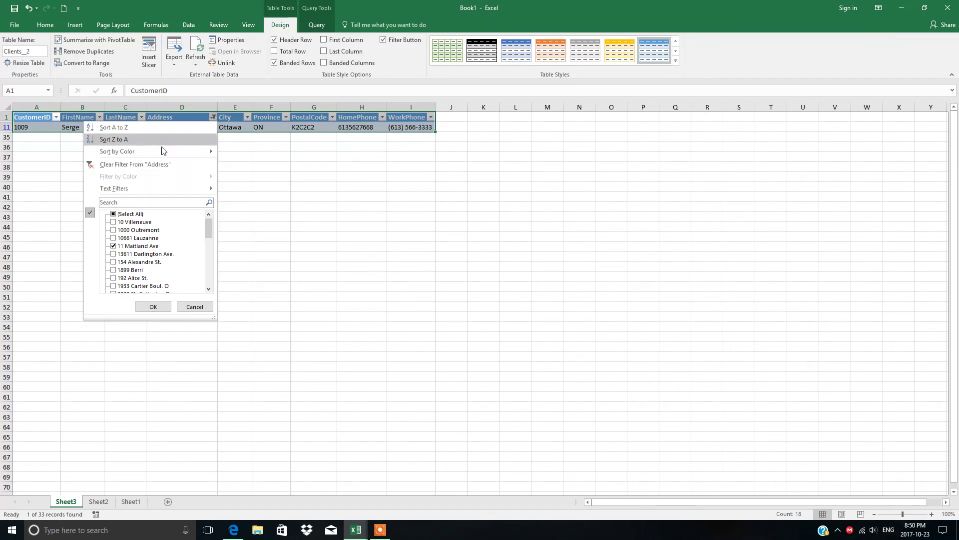
{"action": "left_click", "coordinate": [140, 165]}
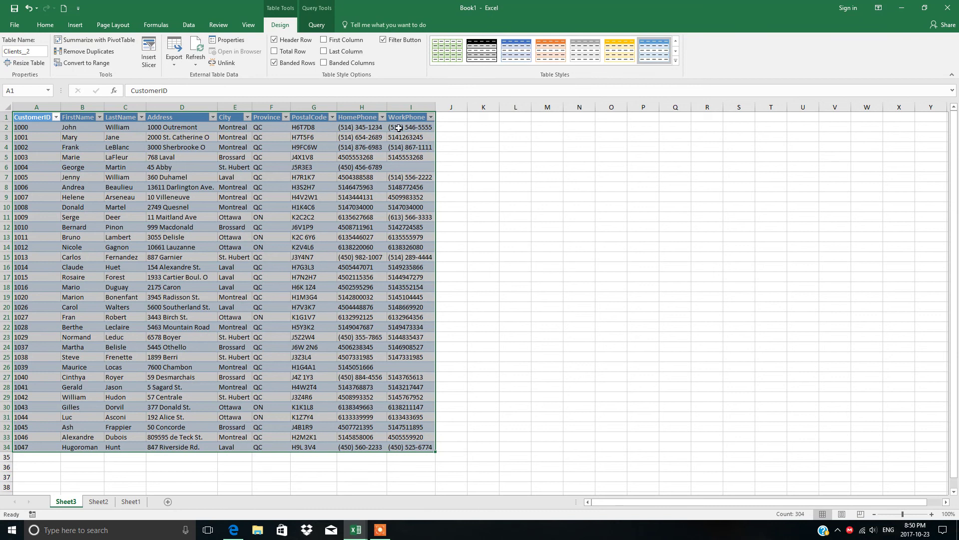
{"action": "left_click", "coordinate": [550, 50]}
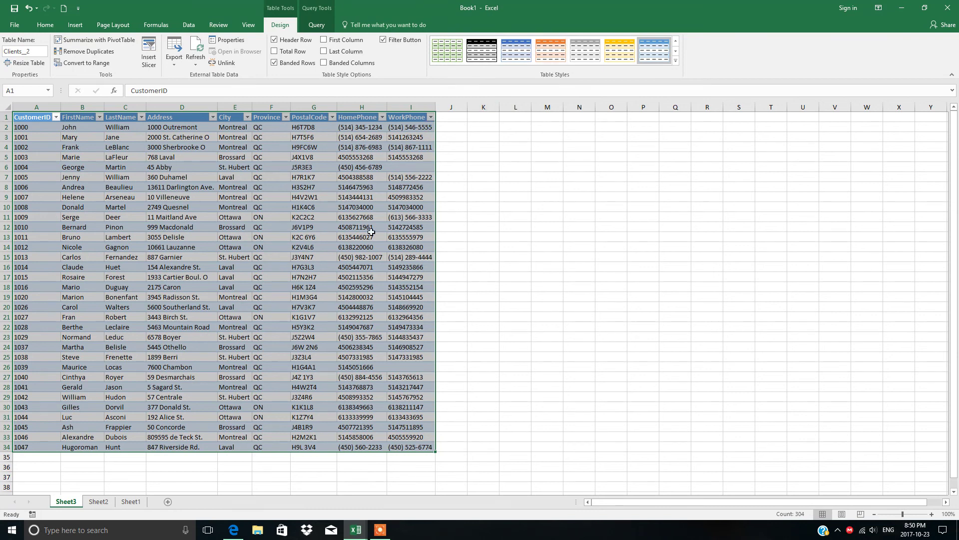